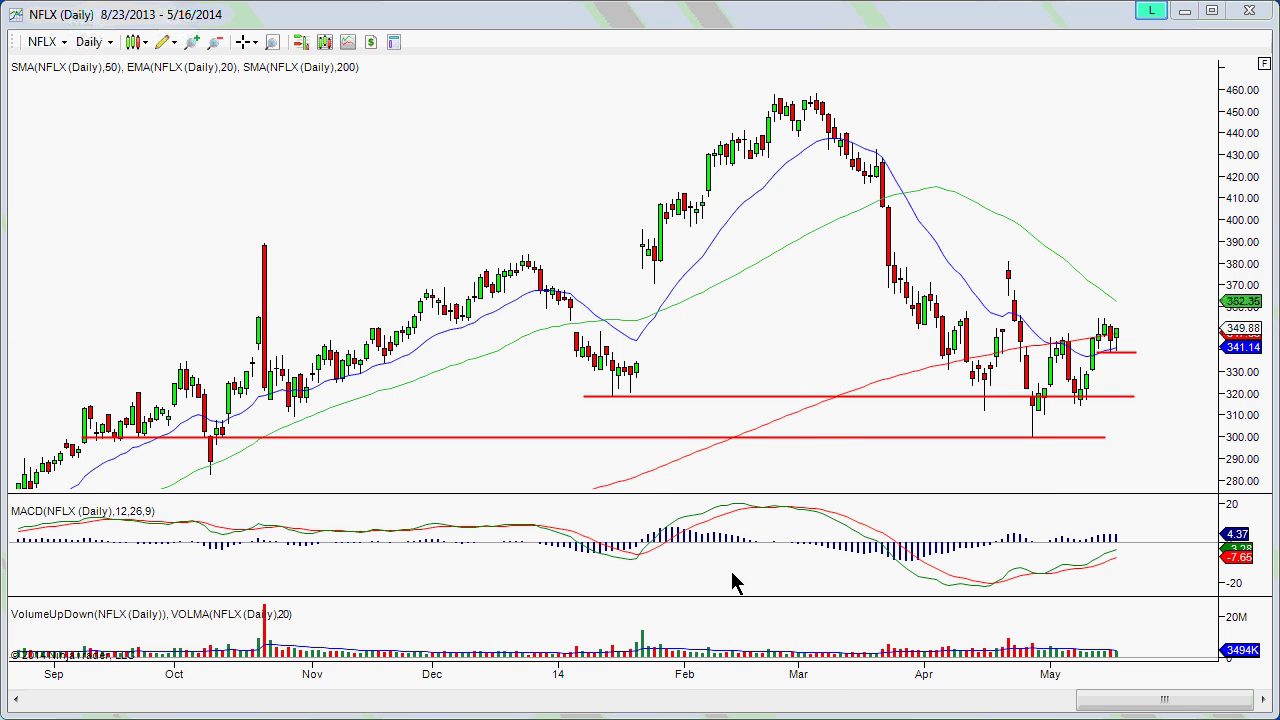
Step: Open the chart interval list on the NFLX daily chart
{"action": "left_click", "coordinate": [93, 45]}
Step: Switch NFLX to weekly bars and sketch a projected drop and descending line over recent prices
{"action": "left_click", "coordinate": [160, 266]}
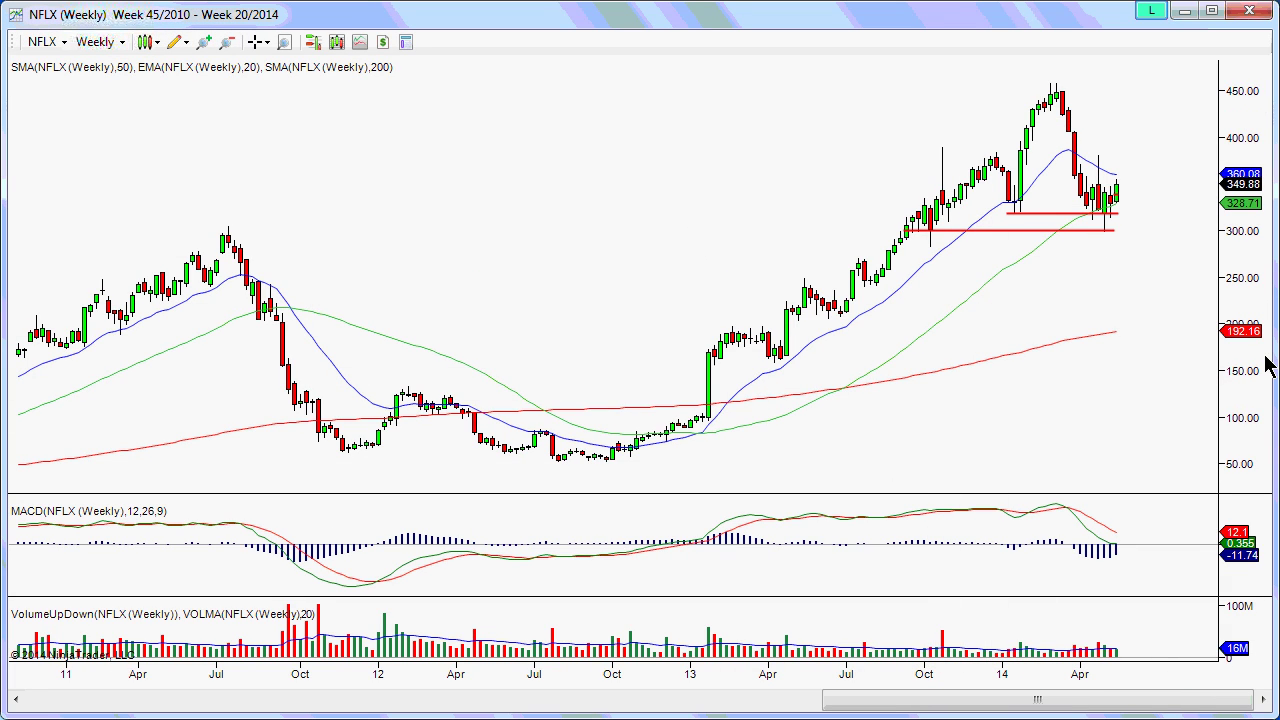
{"action": "mouse_move", "coordinate": [934, 216]}
{"action": "left_mouse_down"}
{"action": "mouse_move", "coordinate": [986, 152]}
{"action": "mouse_move", "coordinate": [1011, 212]}
{"action": "mouse_move", "coordinate": [1062, 110]}
{"action": "mouse_move", "coordinate": [1097, 205]}
{"action": "mouse_move", "coordinate": [1154, 273]}
{"action": "left_mouse_up"}
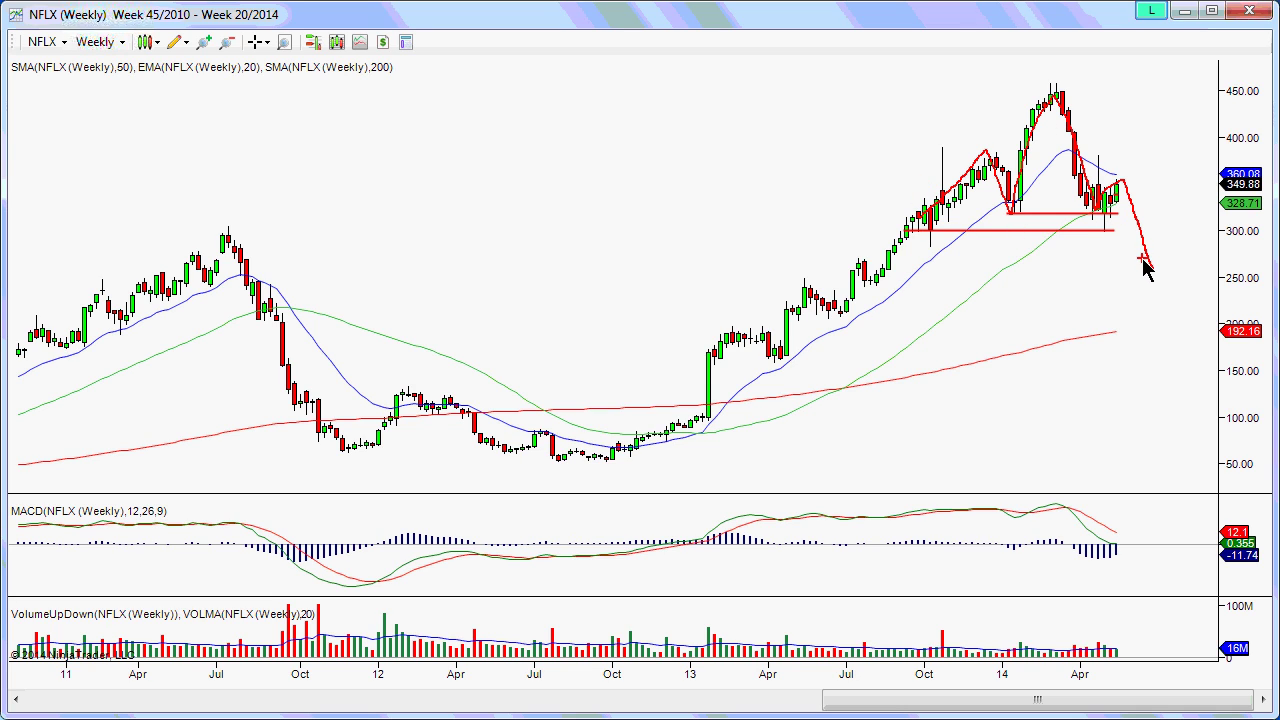
{"action": "key", "text": "ctrl+z"}
{"action": "mouse_move", "coordinate": [930, 215]}
{"action": "left_mouse_down"}
{"action": "mouse_move", "coordinate": [990, 165]}
{"action": "mouse_move", "coordinate": [1023, 228]}
{"action": "mouse_move", "coordinate": [1058, 108]}
{"action": "mouse_move", "coordinate": [1095, 228]}
{"action": "mouse_move", "coordinate": [1113, 213]}
{"action": "left_mouse_up"}
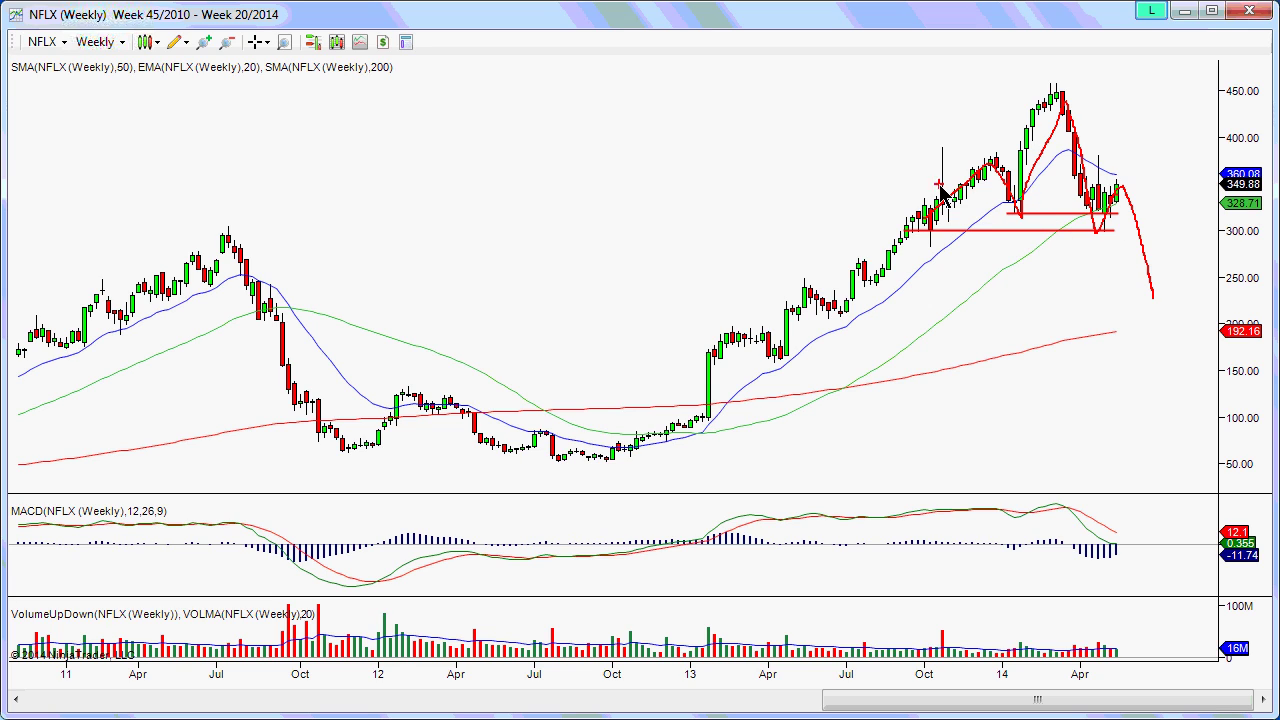
{"action": "left_click_drag", "start_coordinate": [910, 191], "coordinate": [1168, 256]}
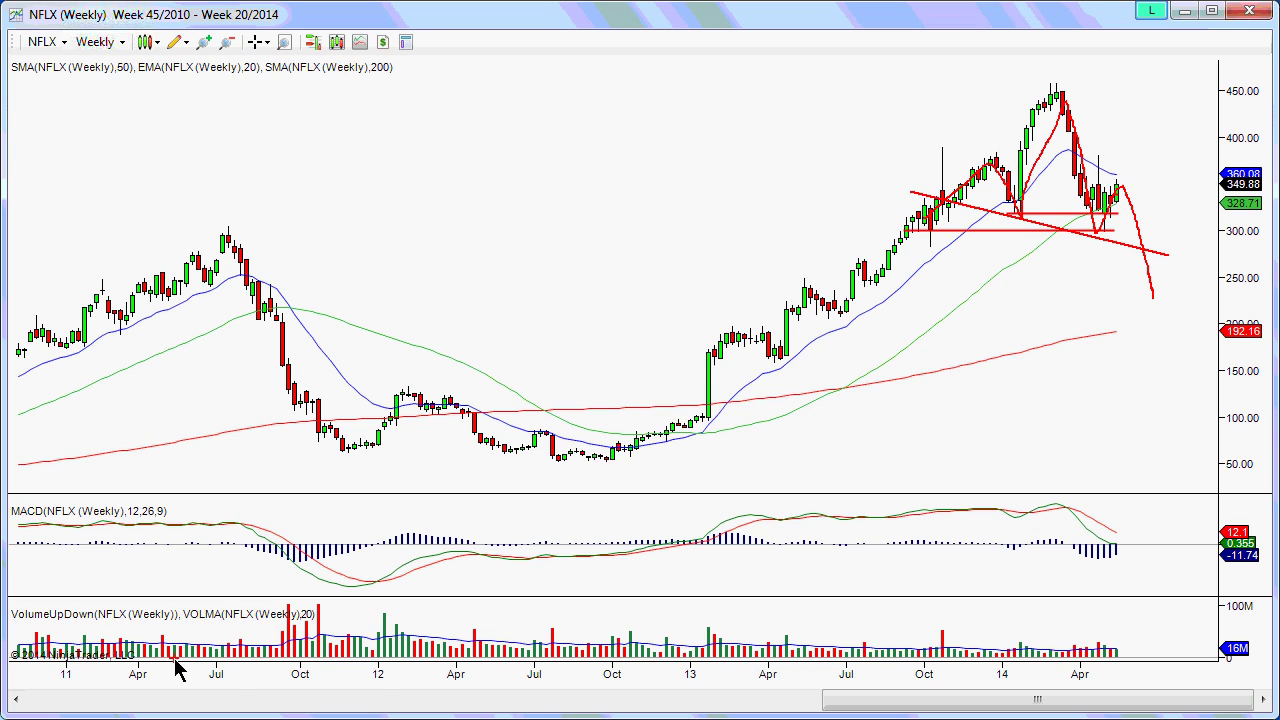
Step: Circle the mid-2011 volume, trace the post-2011-peak decline, then clear all freehand marks
{"action": "mouse_move", "coordinate": [176, 648]}
{"action": "left_mouse_down"}
{"action": "mouse_move", "coordinate": [223, 693]}
{"action": "mouse_move", "coordinate": [285, 638]}
{"action": "mouse_move", "coordinate": [182, 652]}
{"action": "left_mouse_up"}
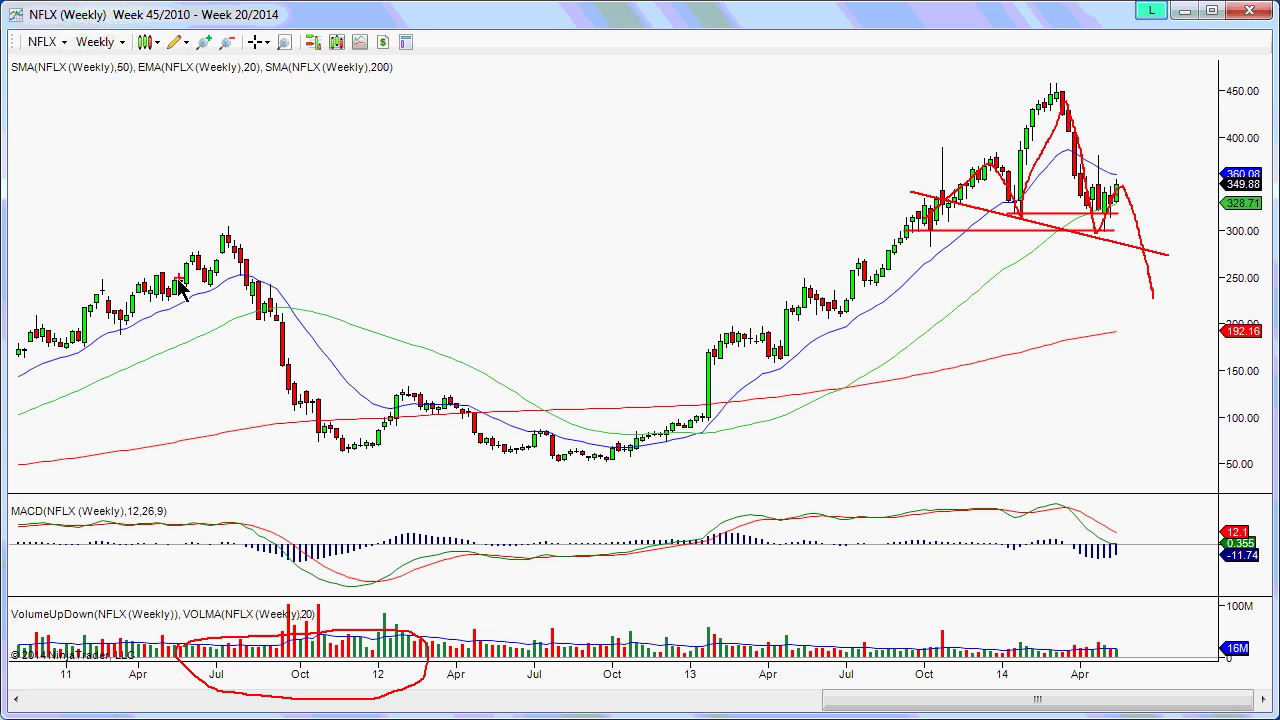
{"action": "mouse_move", "coordinate": [180, 280]}
{"action": "left_mouse_down"}
{"action": "mouse_move", "coordinate": [230, 240]}
{"action": "mouse_move", "coordinate": [251, 328]}
{"action": "mouse_move", "coordinate": [271, 290]}
{"action": "mouse_move", "coordinate": [285, 362]}
{"action": "left_mouse_up"}
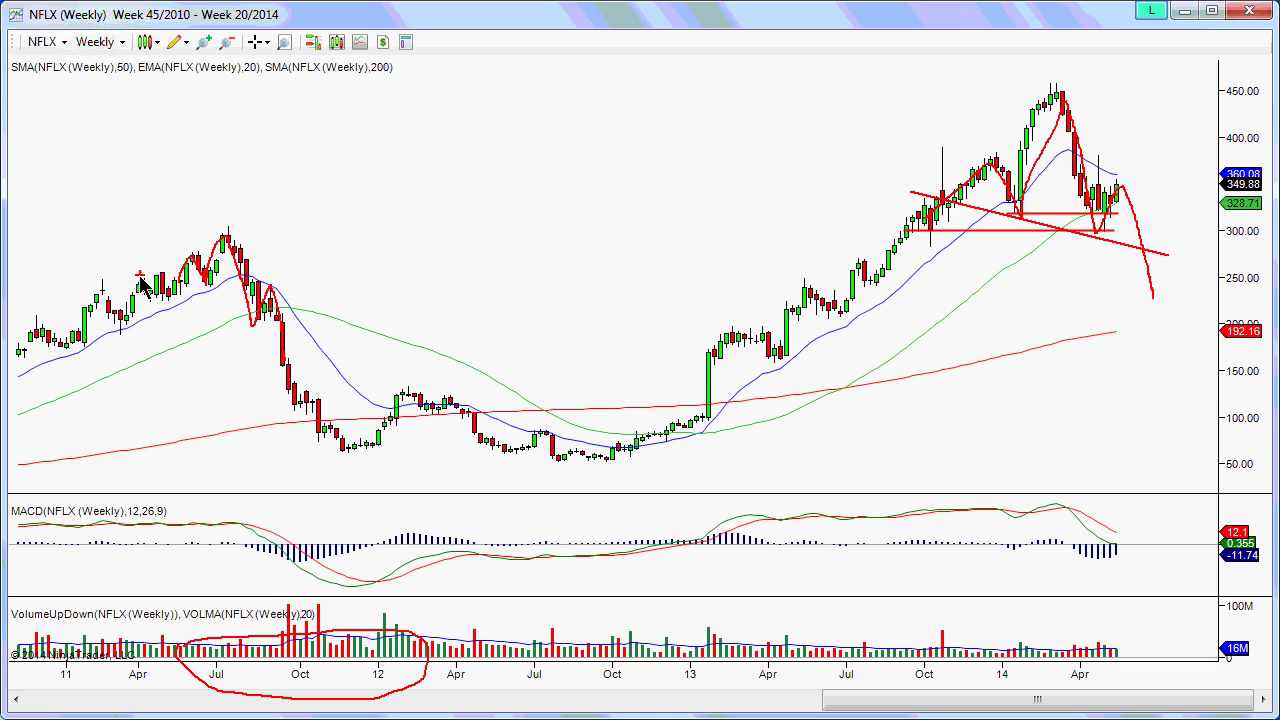
{"action": "left_click_drag", "start_coordinate": [140, 277], "coordinate": [327, 357]}
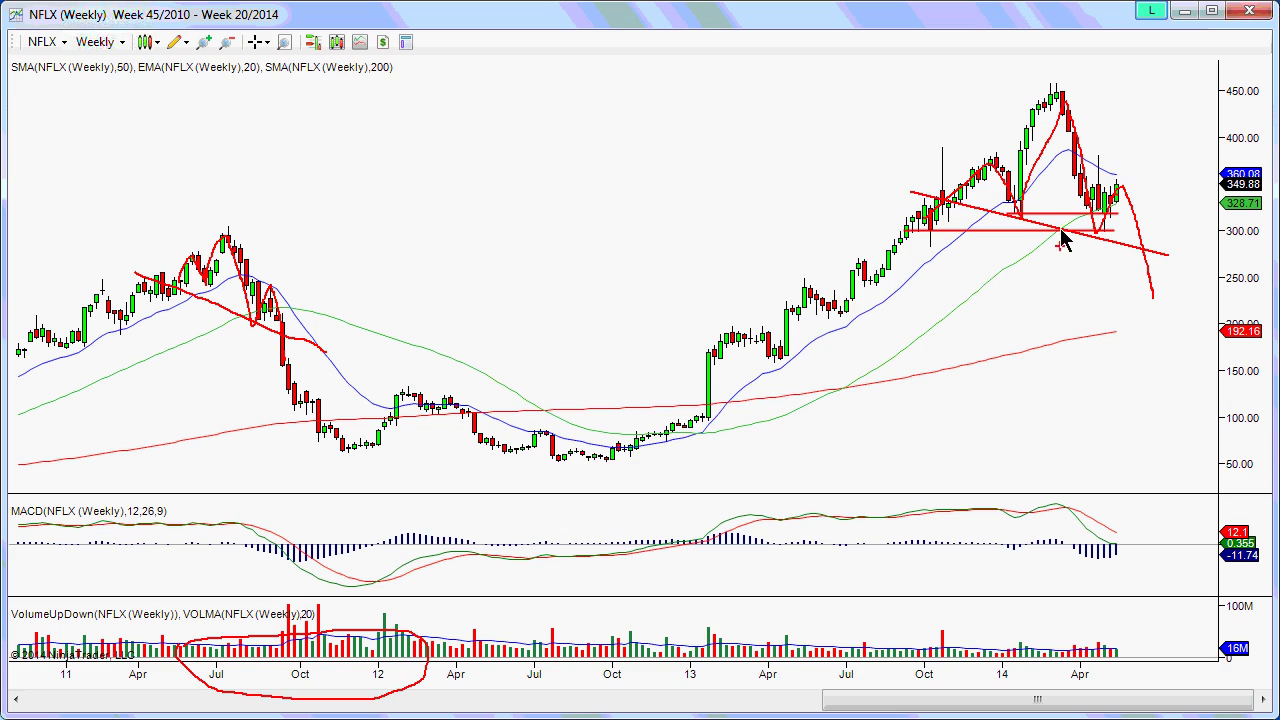
{"action": "key", "text": "Escape"}
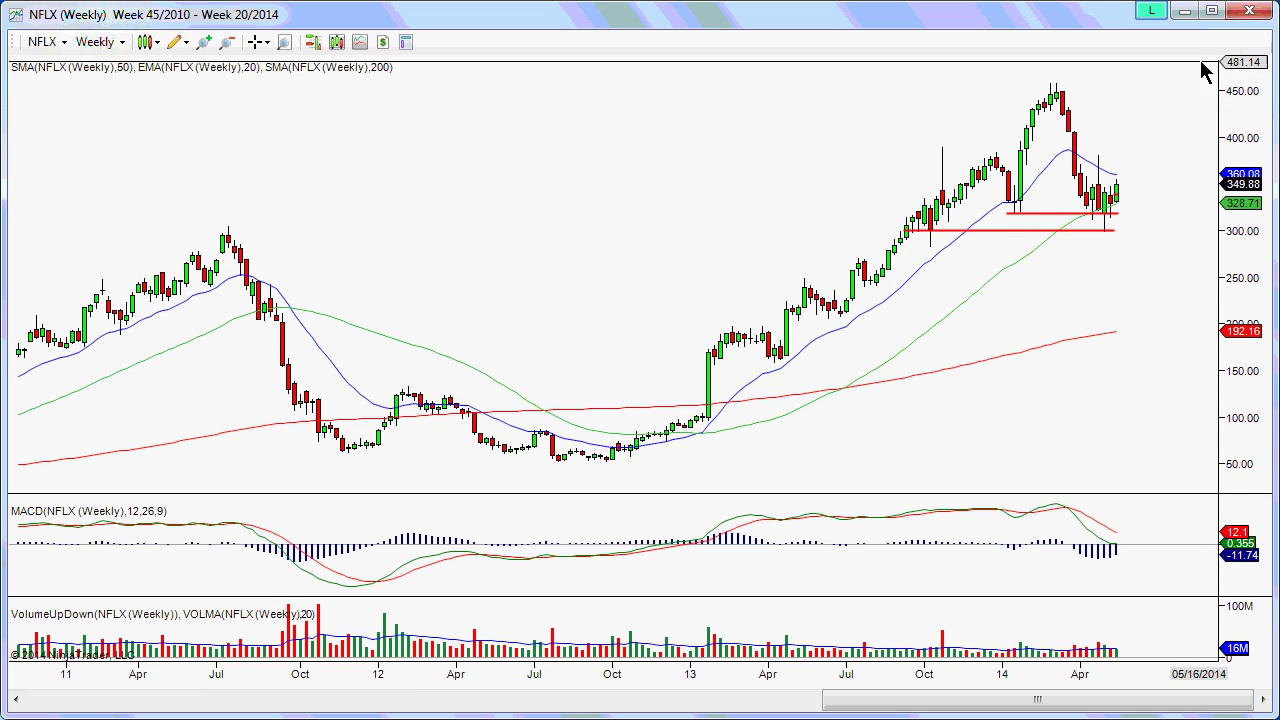
Step: Set the NFLX chart interval back to Daily
{"action": "left_click", "coordinate": [98, 46]}
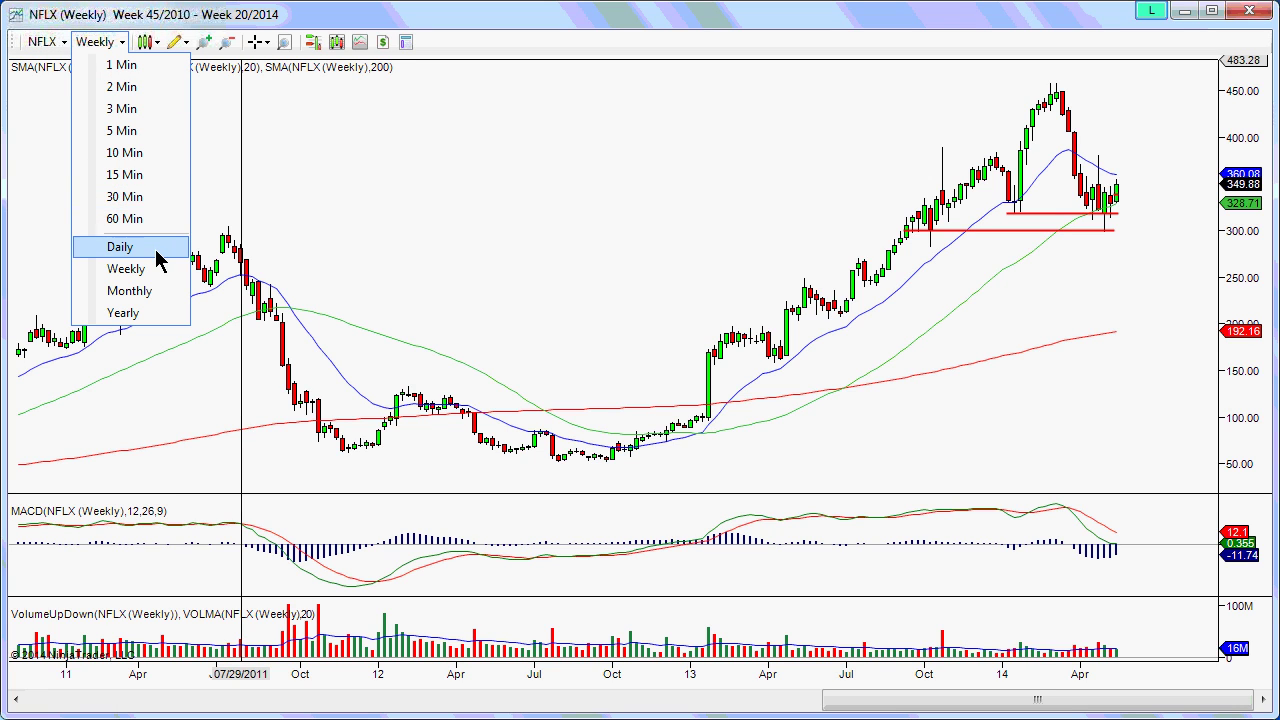
{"action": "left_click", "coordinate": [121, 247]}
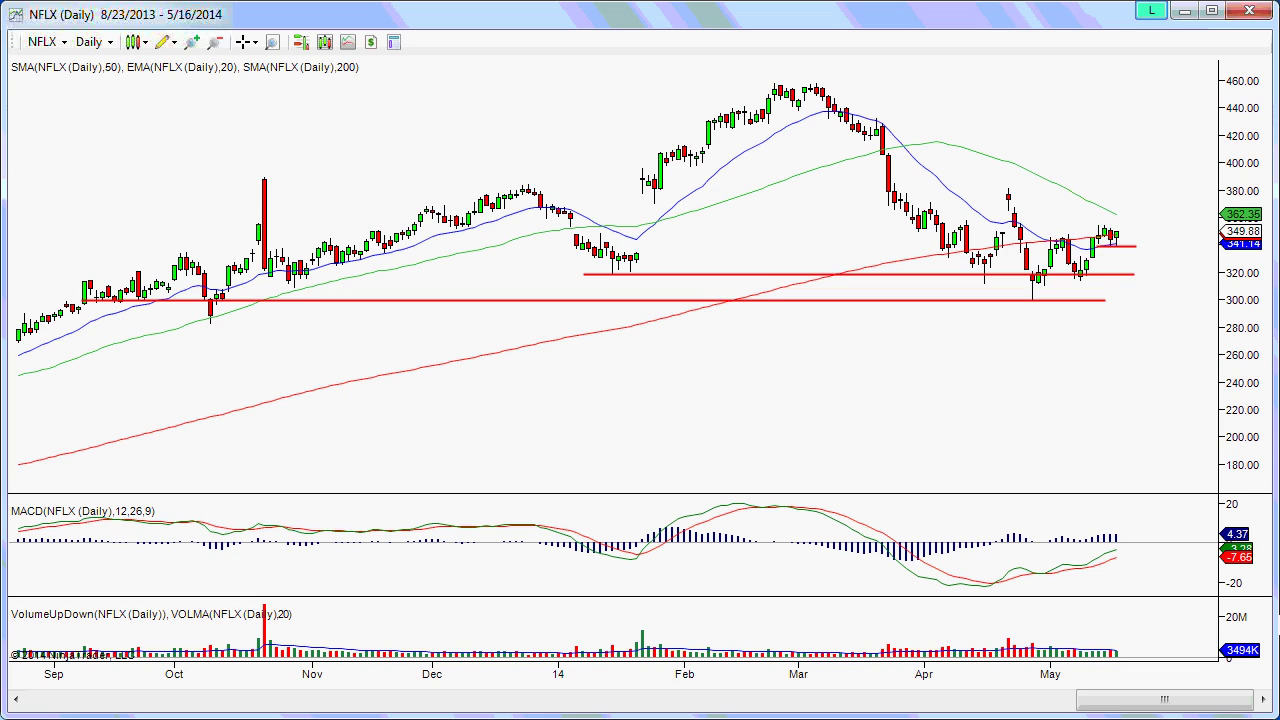
{"action": "left_click", "coordinate": [984, 596]}
{"action": "left_click", "coordinate": [934, 247]}
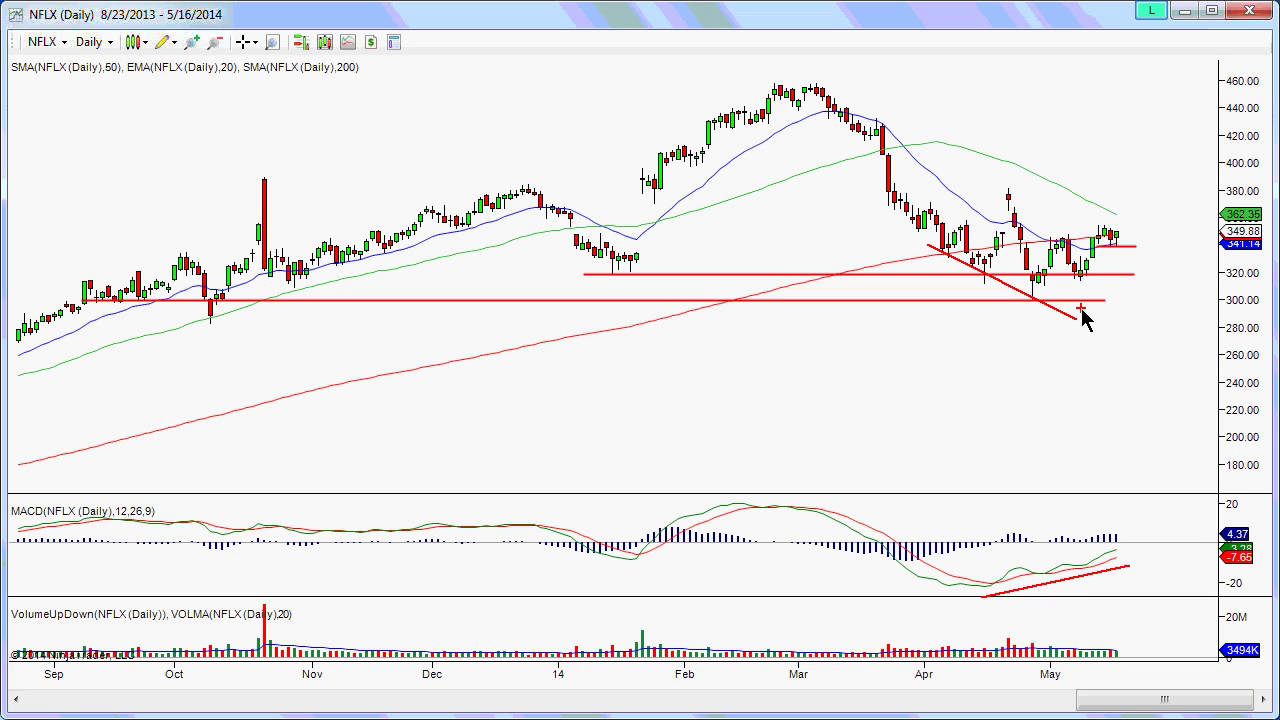
{"action": "left_click", "coordinate": [1080, 314]}
{"action": "left_click", "coordinate": [930, 207]}
{"action": "mouse_move", "coordinate": [995, 258]}
{"action": "left_mouse_down"}
{"action": "mouse_move", "coordinate": [1062, 264]}
{"action": "mouse_move", "coordinate": [1126, 238]}
{"action": "left_mouse_up"}
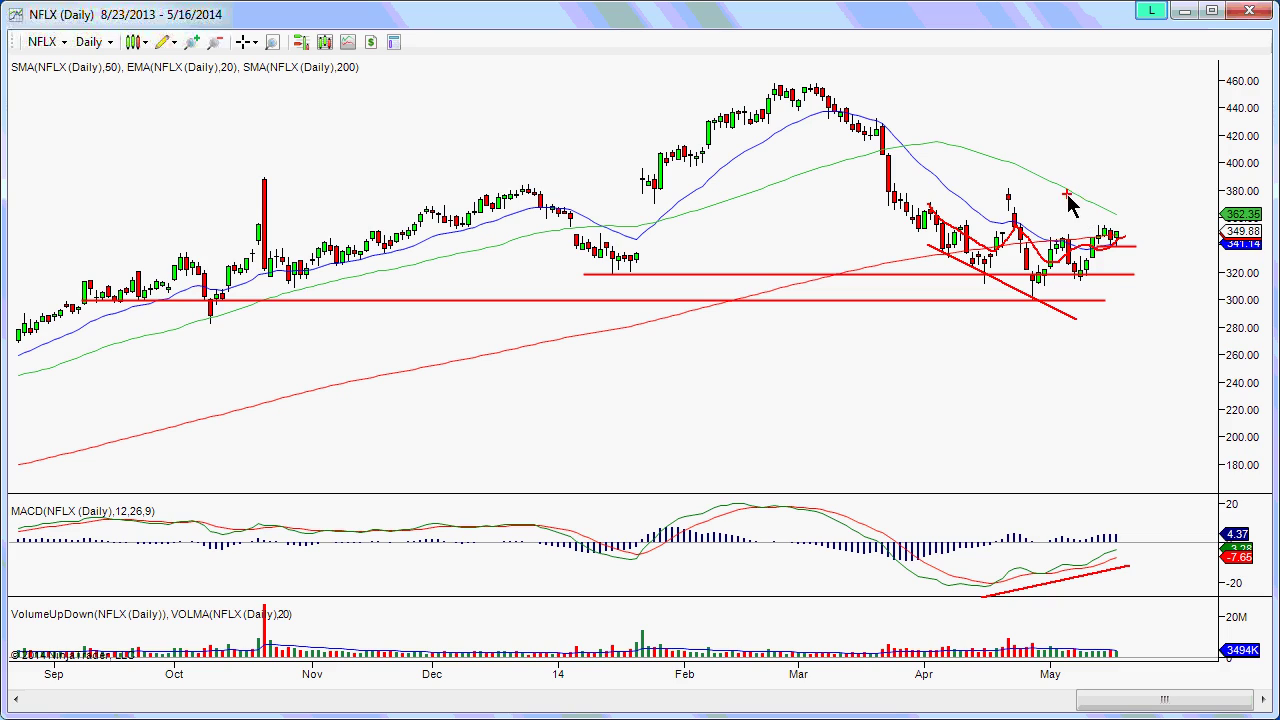
{"action": "key", "text": "Escape"}
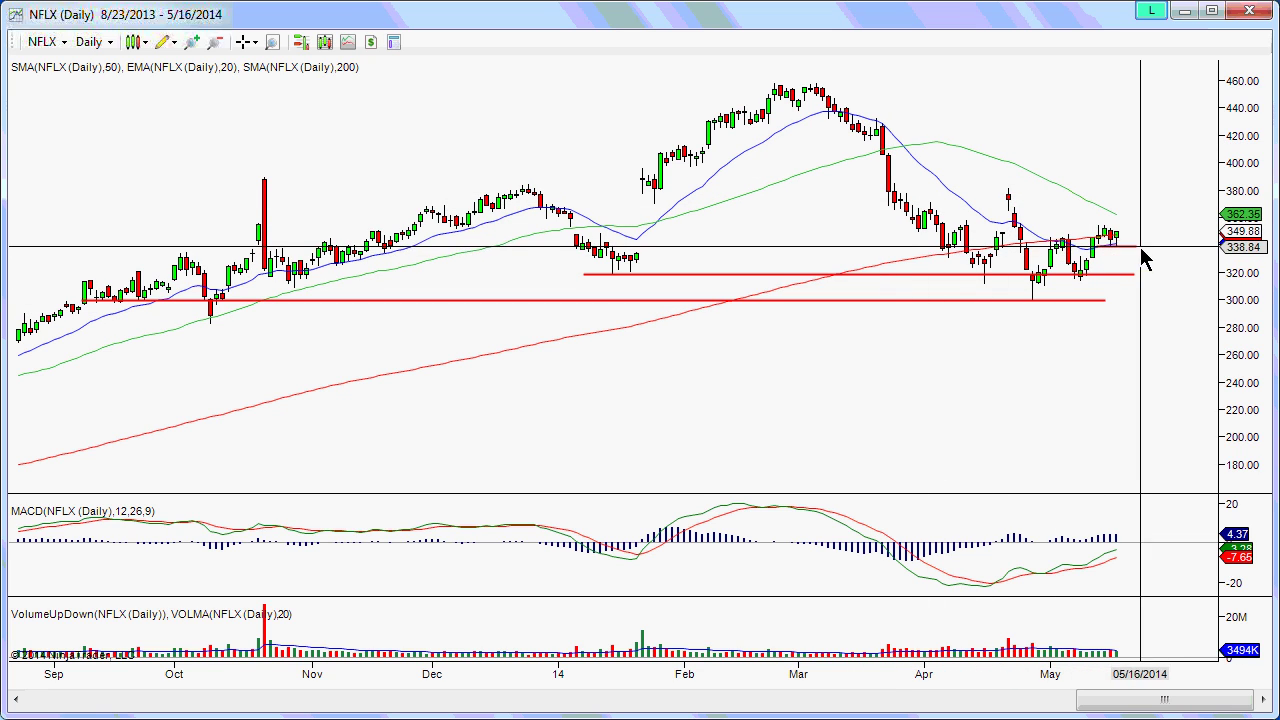
Step: Delete the short line near 340 and maximize the price panel
{"action": "middle_click", "coordinate": [1088, 258]}
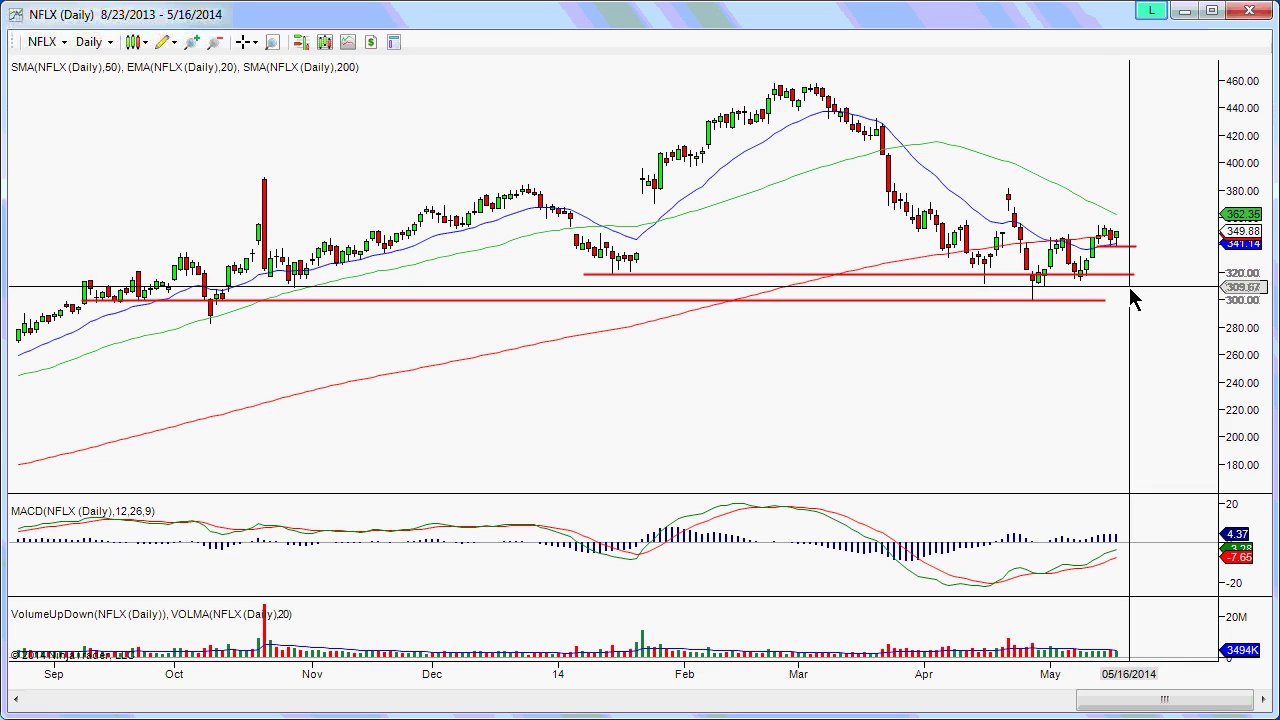
{"action": "key", "text": "Delete"}
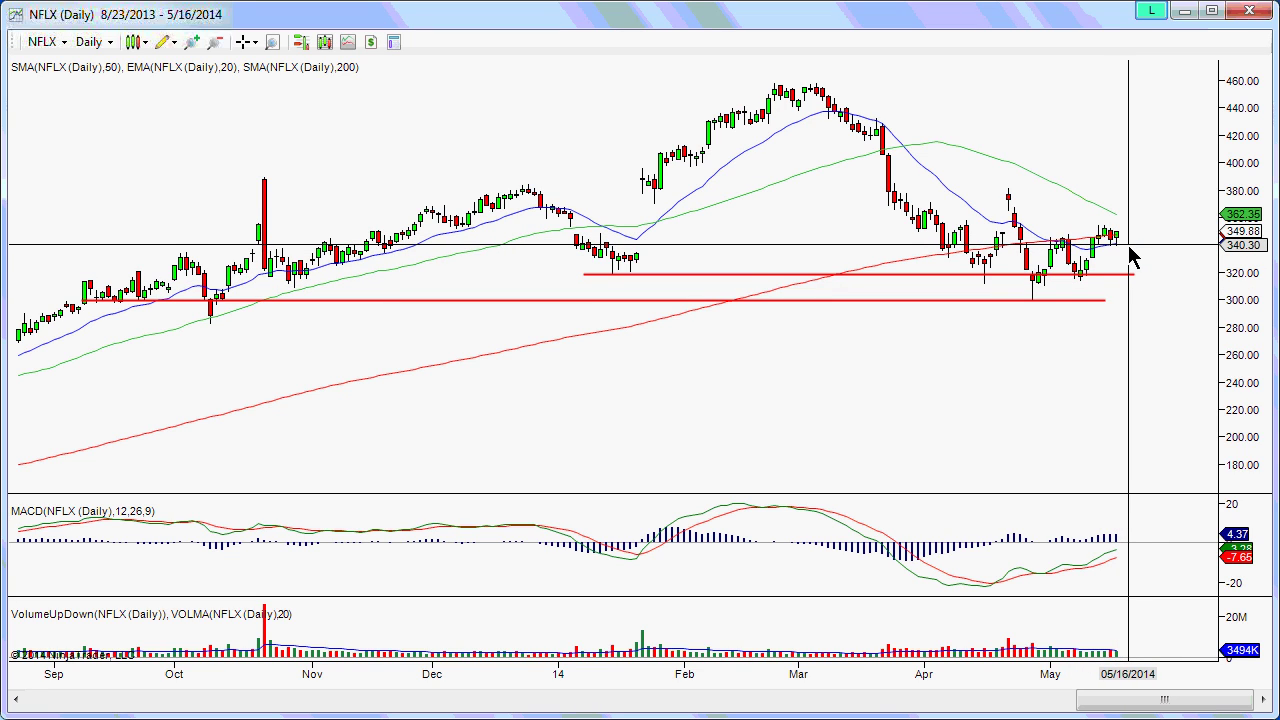
{"action": "right_click", "coordinate": [1250, 316]}
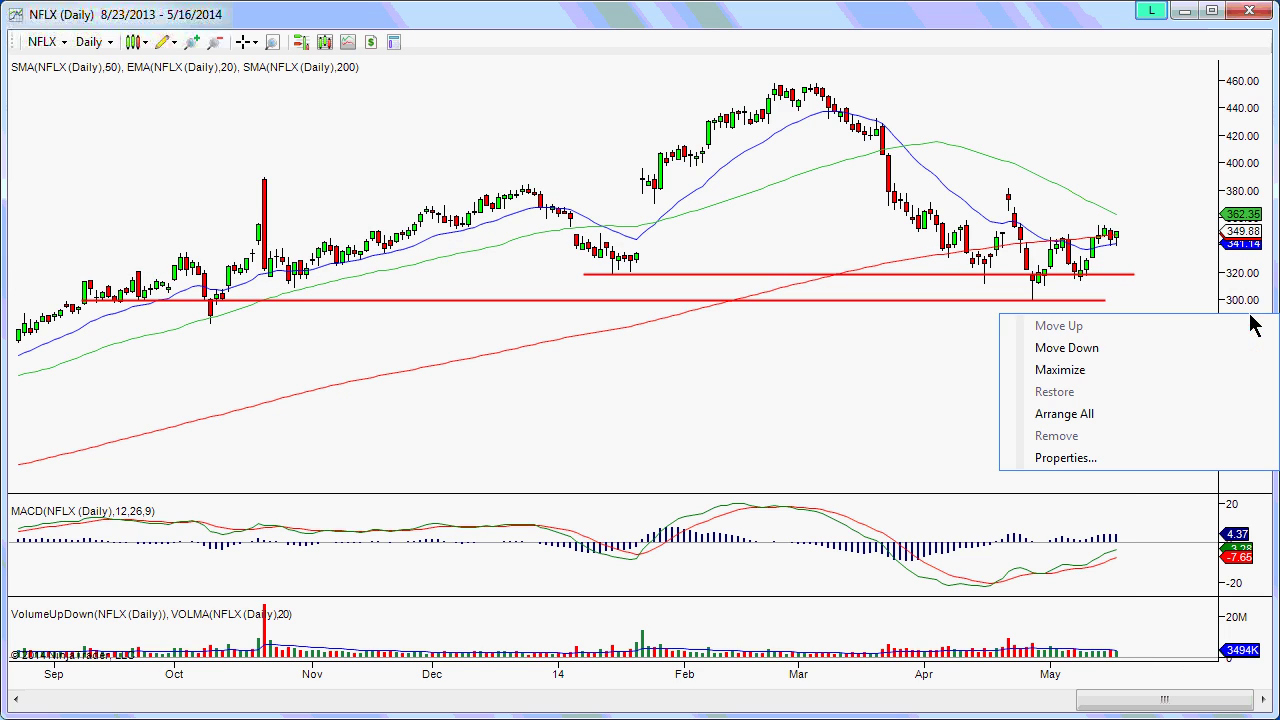
{"action": "left_click", "coordinate": [1108, 374]}
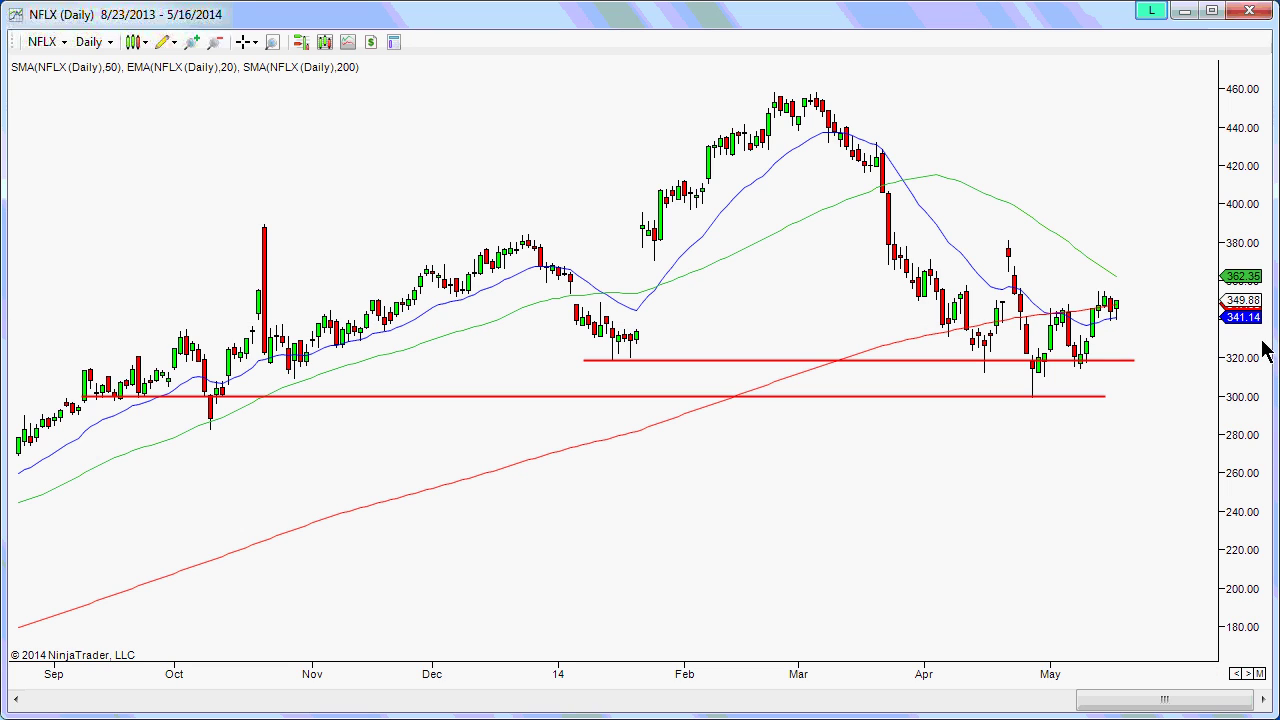
Step: Draw a red trendline from the early-March high down past May
{"action": "left_click", "coordinate": [816, 88]}
{"action": "left_click", "coordinate": [908, 168]}
{"action": "left_click_drag", "start_coordinate": [908, 168], "coordinate": [1125, 337]}
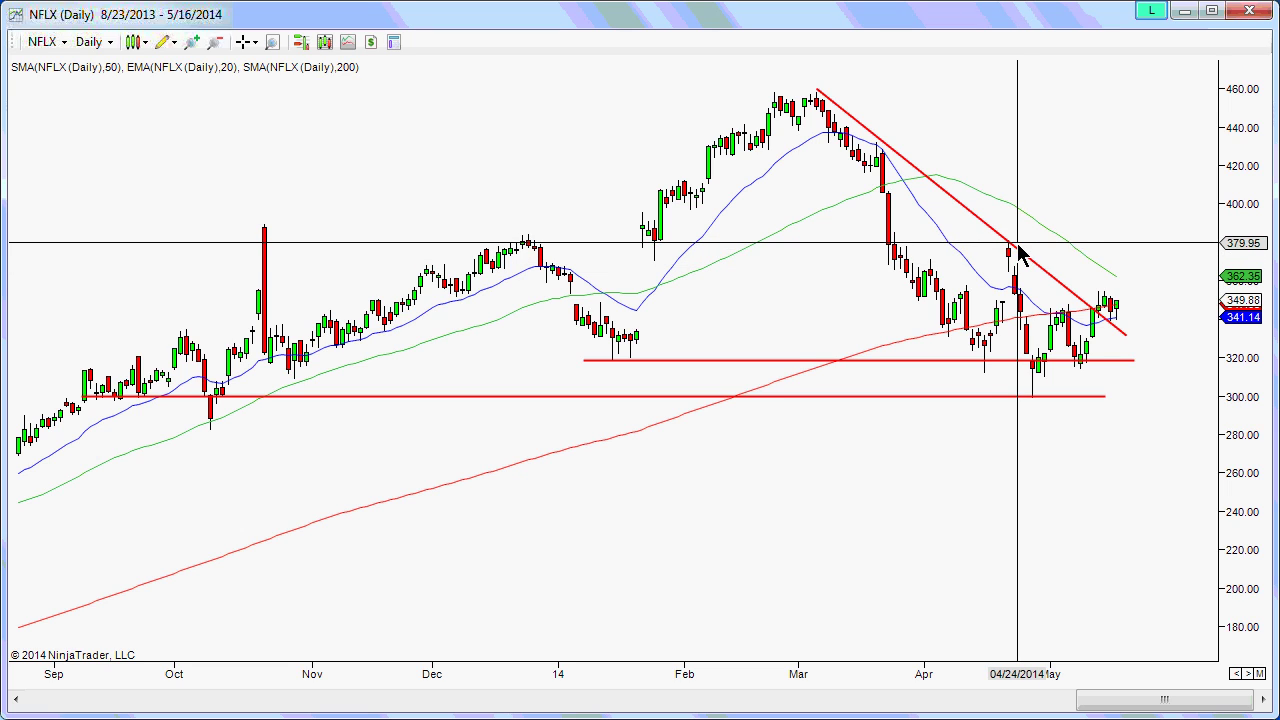
Step: Draw a red horizontal line at 380 and arrow-mark its touches and the April high
{"action": "left_click", "coordinate": [503, 253]}
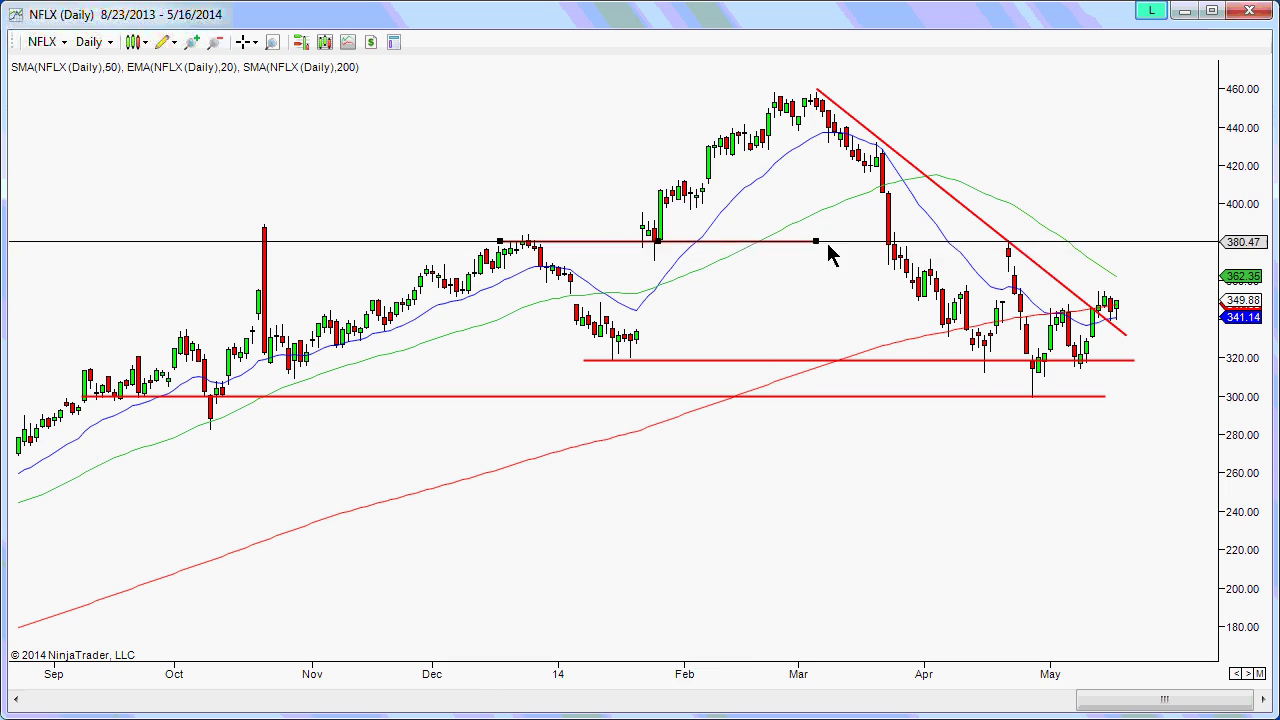
{"action": "left_click", "coordinate": [1080, 251]}
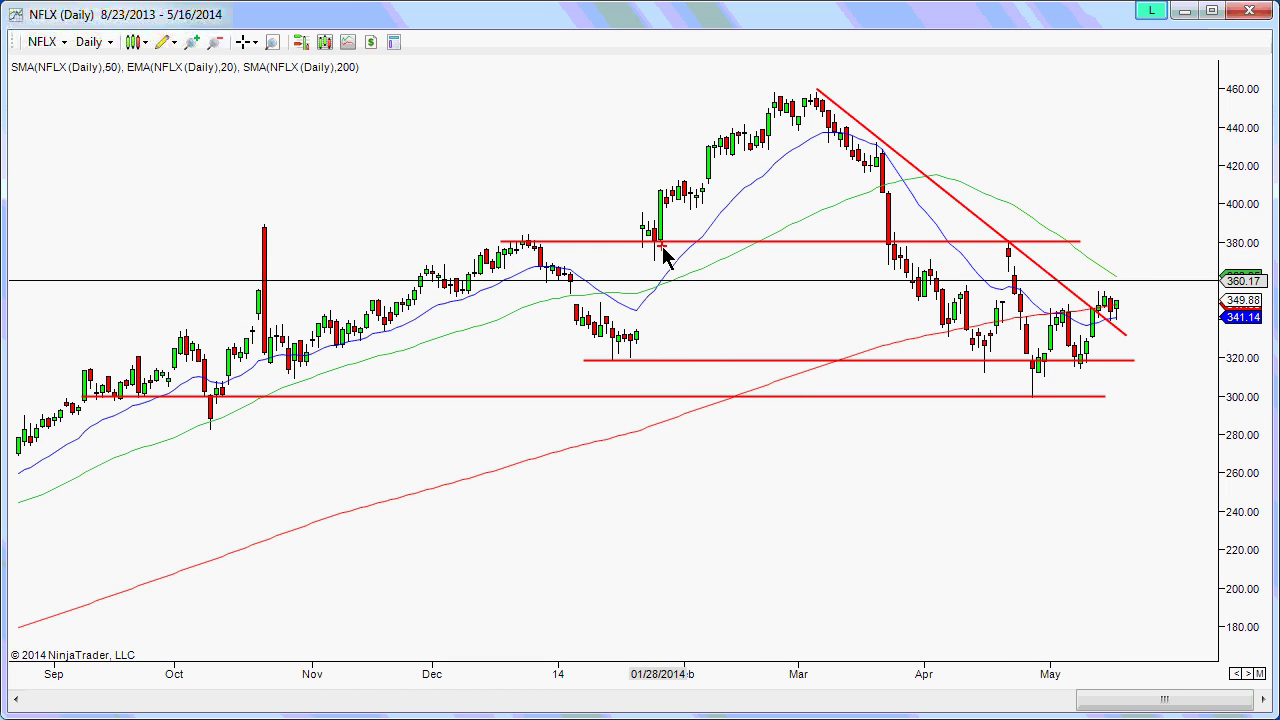
{"action": "left_click_drag", "start_coordinate": [662, 246], "coordinate": [676, 277]}
{"action": "left_click_drag", "start_coordinate": [527, 240], "coordinate": [558, 208]}
{"action": "left_click_drag", "start_coordinate": [1013, 242], "coordinate": [1036, 208]}
Step: Sketch marks at the May, October and mid-January lows and 280–300, then clear them
{"action": "left_click_drag", "start_coordinate": [1030, 401], "coordinate": [1032, 430]}
{"action": "left_click_drag", "start_coordinate": [226, 411], "coordinate": [242, 432]}
{"action": "mouse_move", "coordinate": [1276, 392]}
{"action": "left_mouse_down"}
{"action": "mouse_move", "coordinate": [1180, 434]}
{"action": "mouse_move", "coordinate": [1276, 436]}
{"action": "left_mouse_up"}
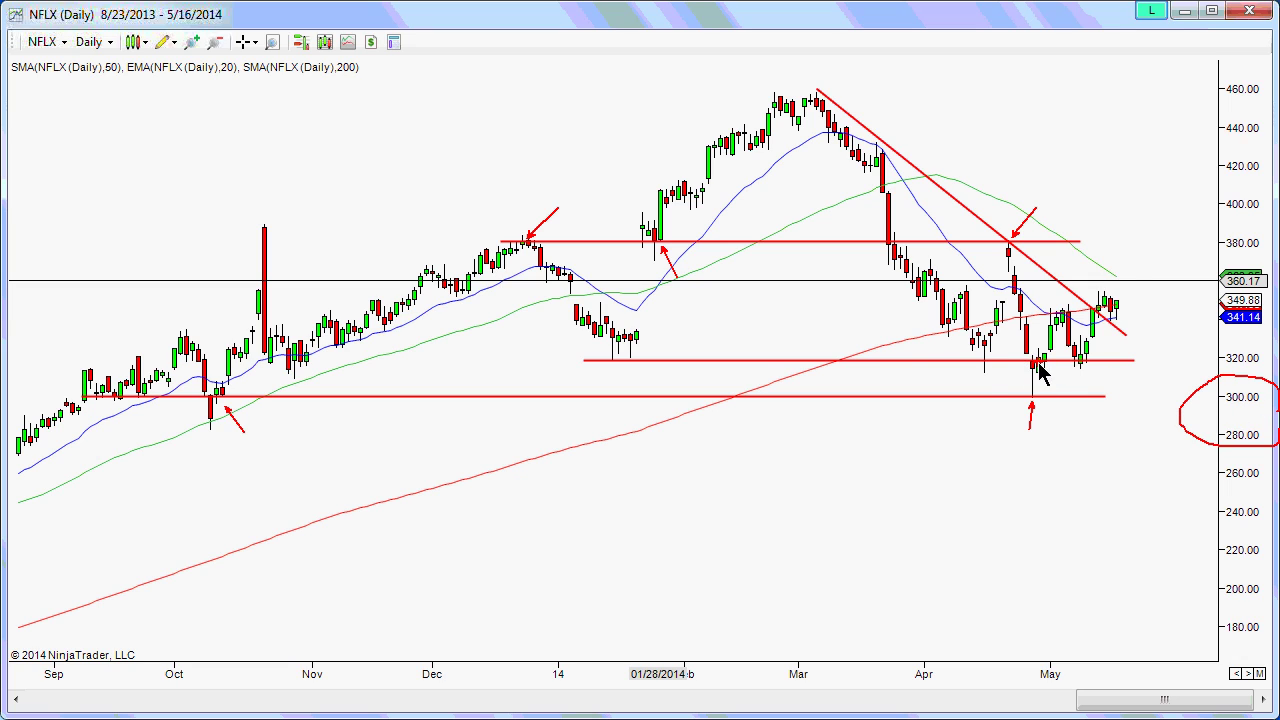
{"action": "left_click_drag", "start_coordinate": [624, 364], "coordinate": [633, 382]}
{"action": "mouse_move", "coordinate": [1063, 356]}
{"action": "left_mouse_down"}
{"action": "mouse_move", "coordinate": [1025, 358]}
{"action": "mouse_move", "coordinate": [1112, 370]}
{"action": "mouse_move", "coordinate": [1032, 362]}
{"action": "left_mouse_up"}
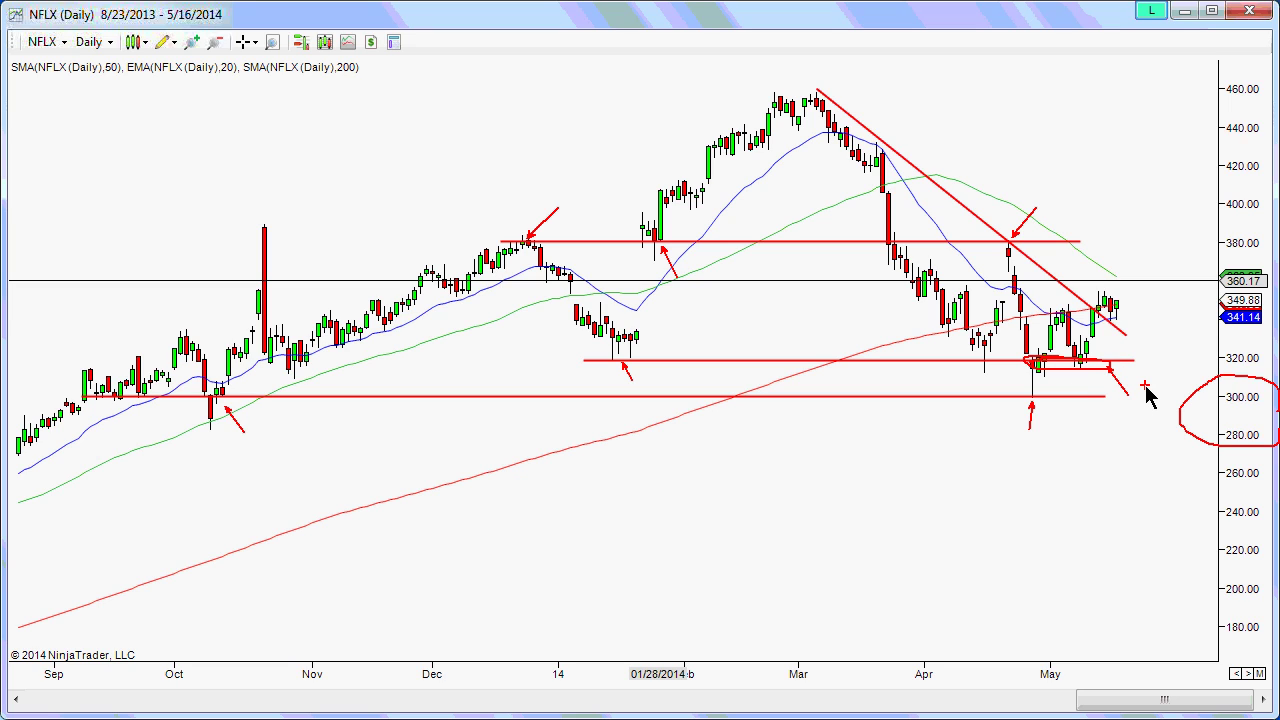
{"action": "key", "text": "Escape"}
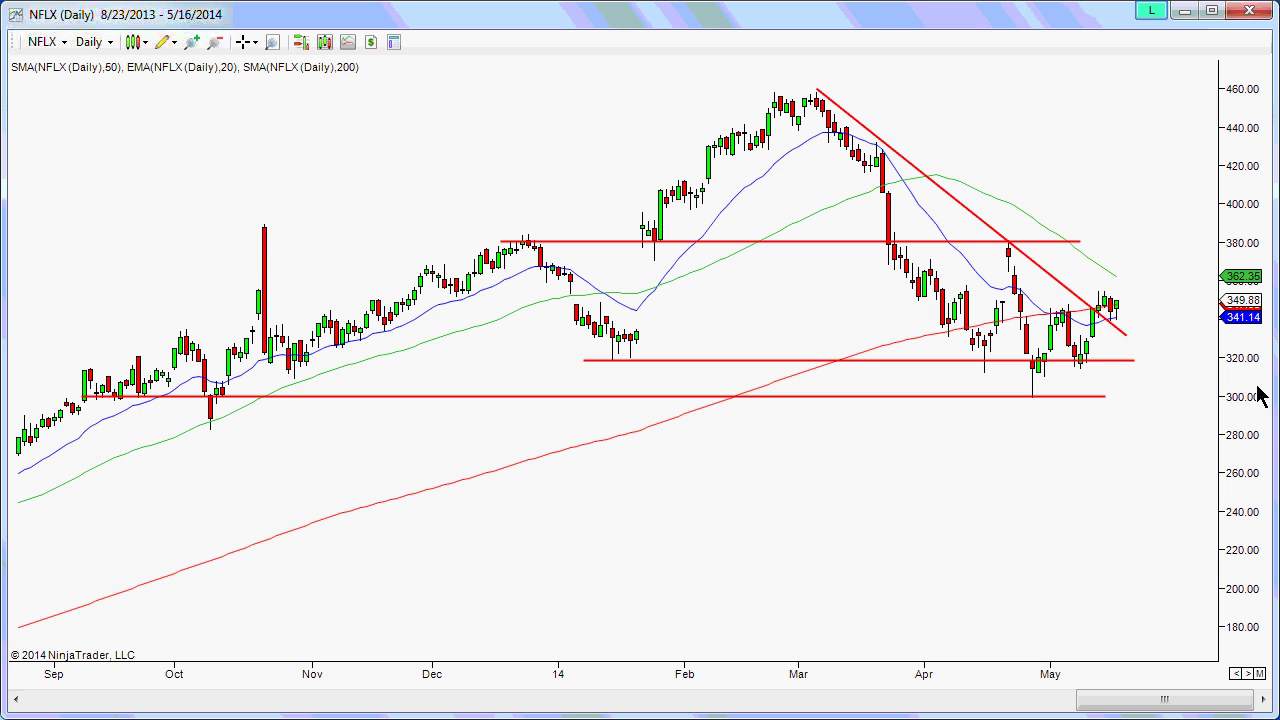
Step: Drag the trendline's lower anchor up to make it slightly shallower
{"action": "left_click", "coordinate": [1126, 336]}
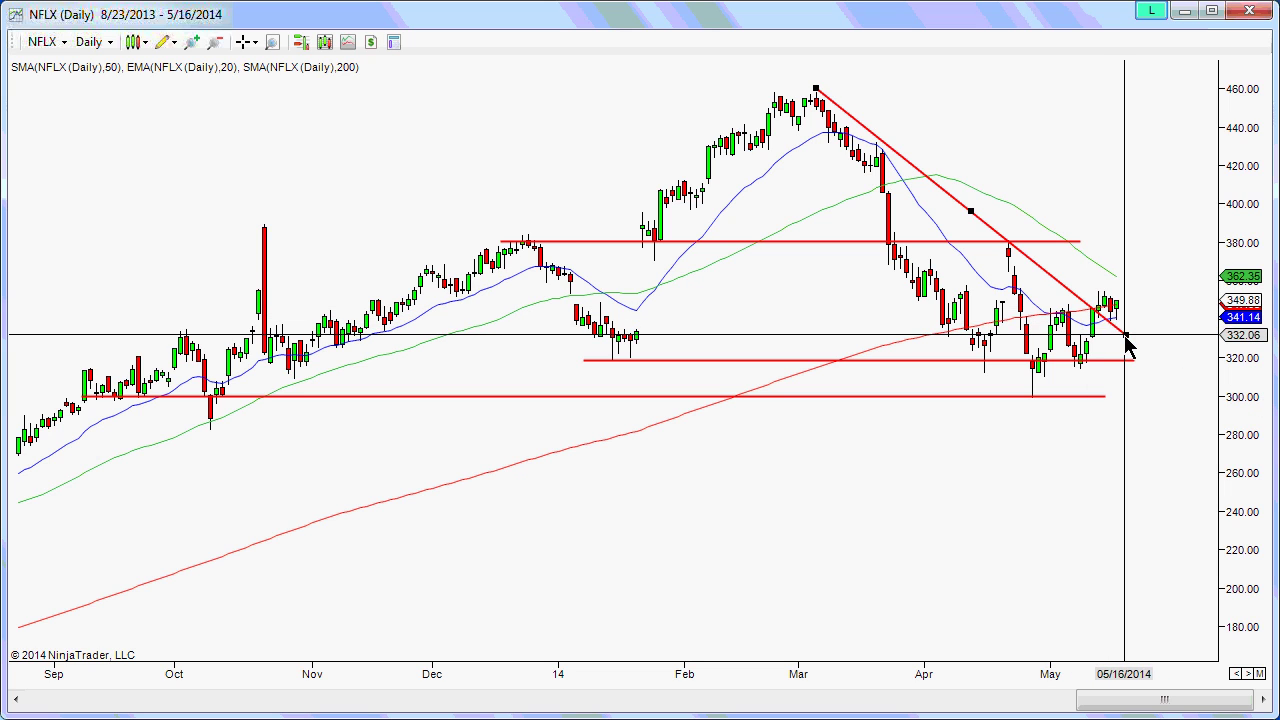
{"action": "left_click_drag", "start_coordinate": [1126, 336], "coordinate": [1147, 320]}
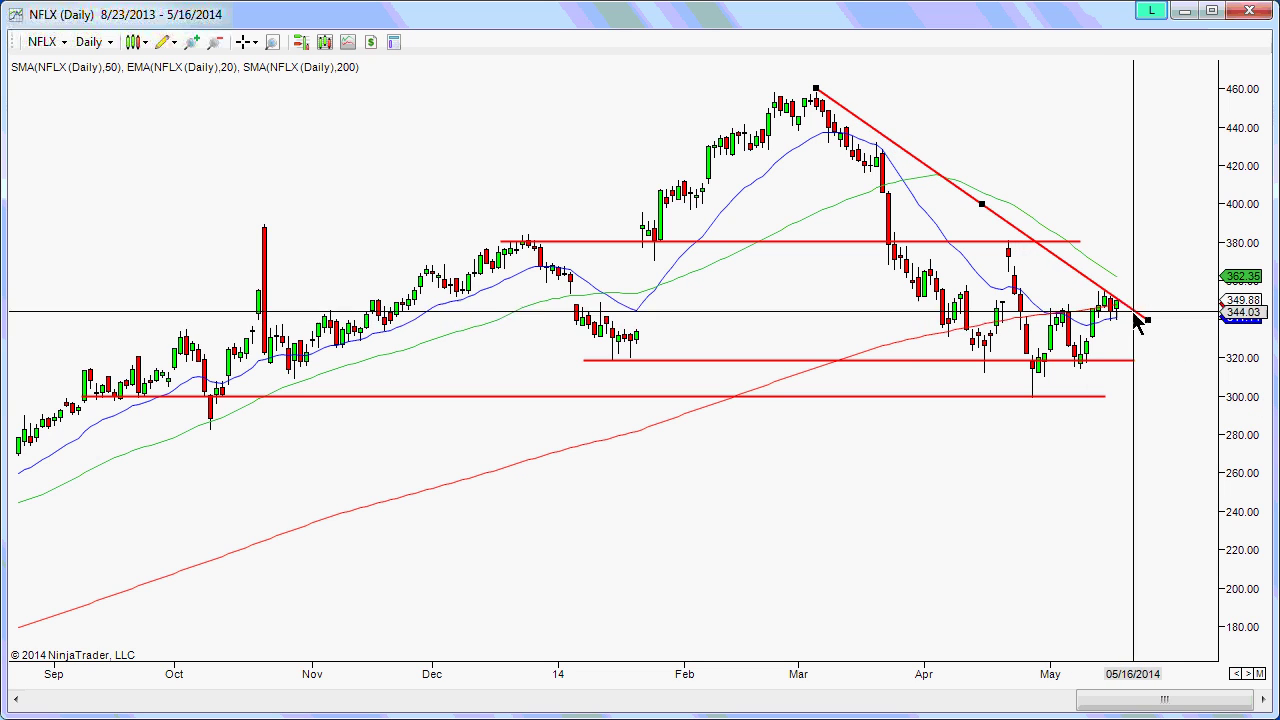
{"action": "left_click", "coordinate": [1129, 310]}
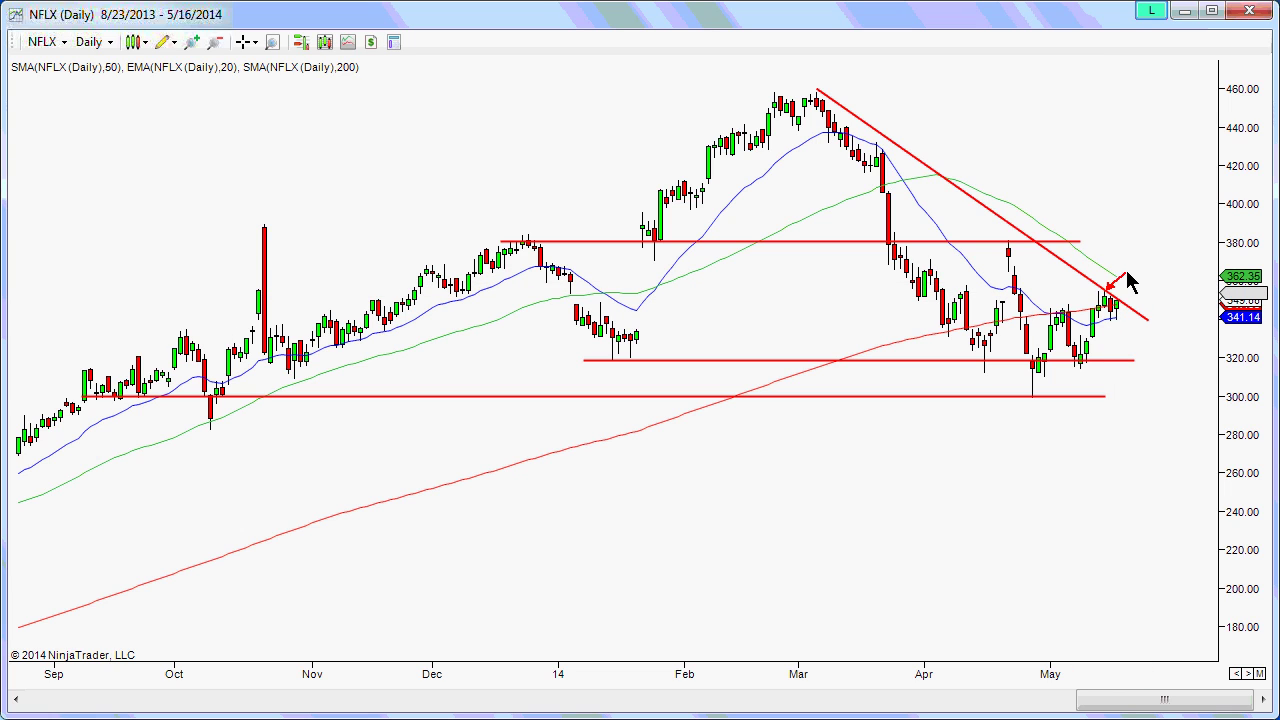
Step: Add red arrows at the March peak, the April high and the latest mid-May candle
{"action": "left_click_drag", "start_coordinate": [820, 95], "coordinate": [877, 80]}
{"action": "mouse_move", "coordinate": [997, 240]}
{"action": "left_mouse_down"}
{"action": "mouse_move", "coordinate": [1057, 257]}
{"action": "mouse_move", "coordinate": [1148, 318]}
{"action": "left_mouse_up"}
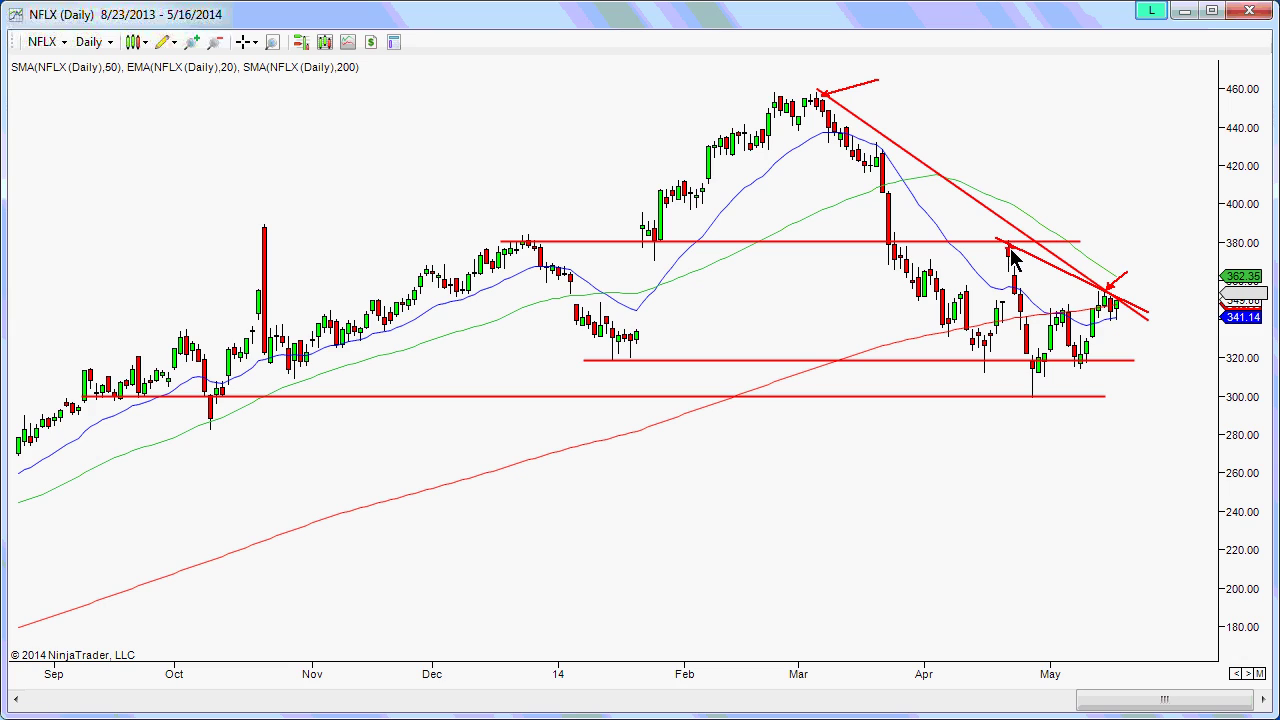
{"action": "left_click_drag", "start_coordinate": [1010, 245], "coordinate": [1042, 221]}
{"action": "middle_click", "coordinate": [1110, 290]}
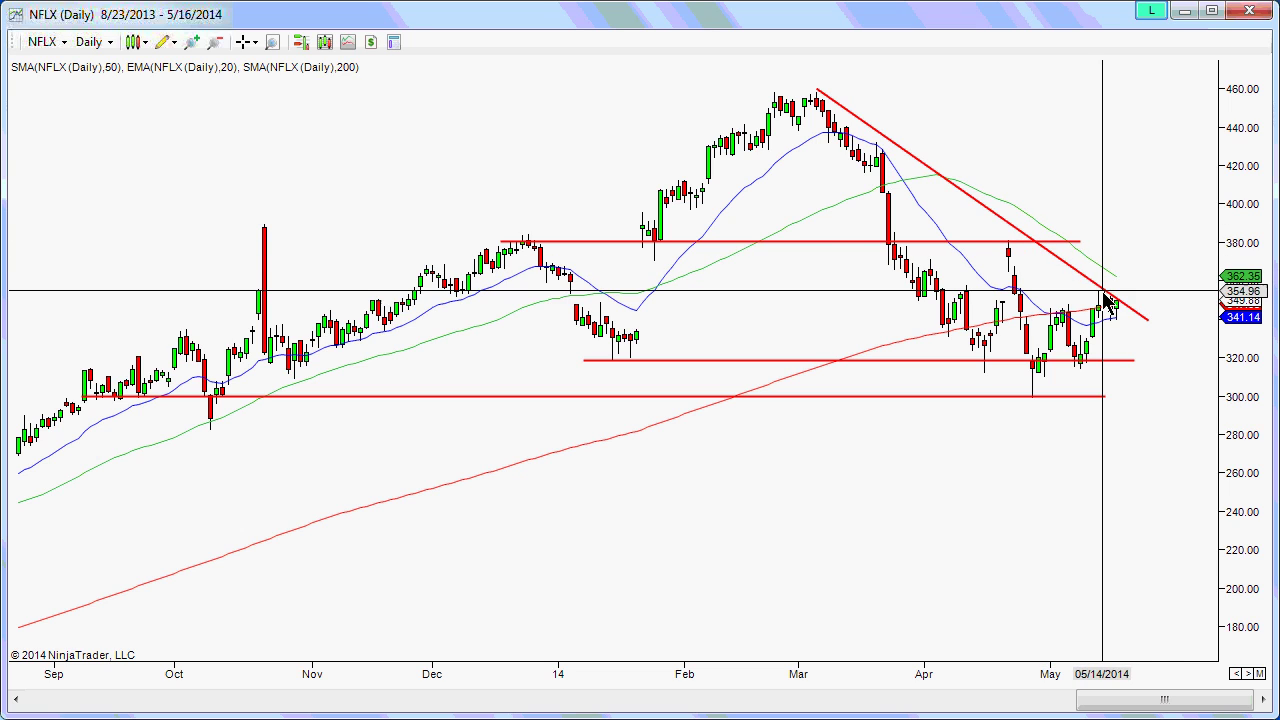
{"action": "middle_click", "coordinate": [1202, 305]}
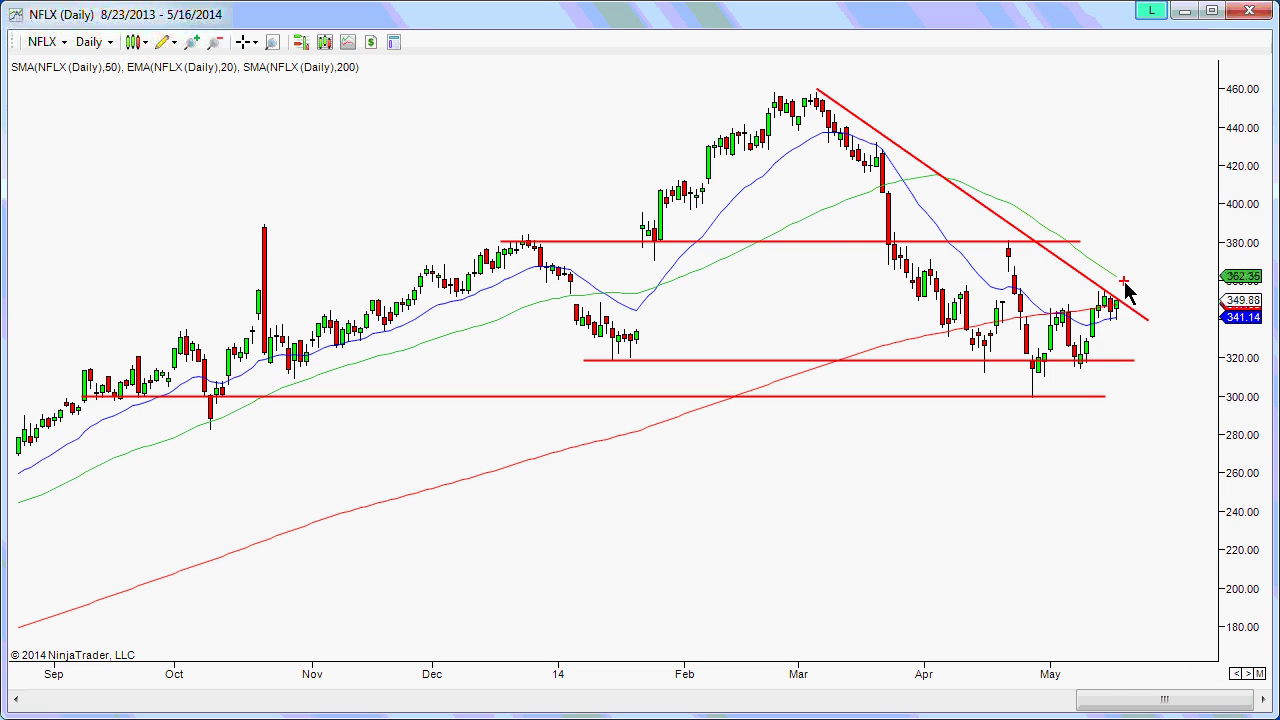
{"action": "left_click", "coordinate": [1108, 290]}
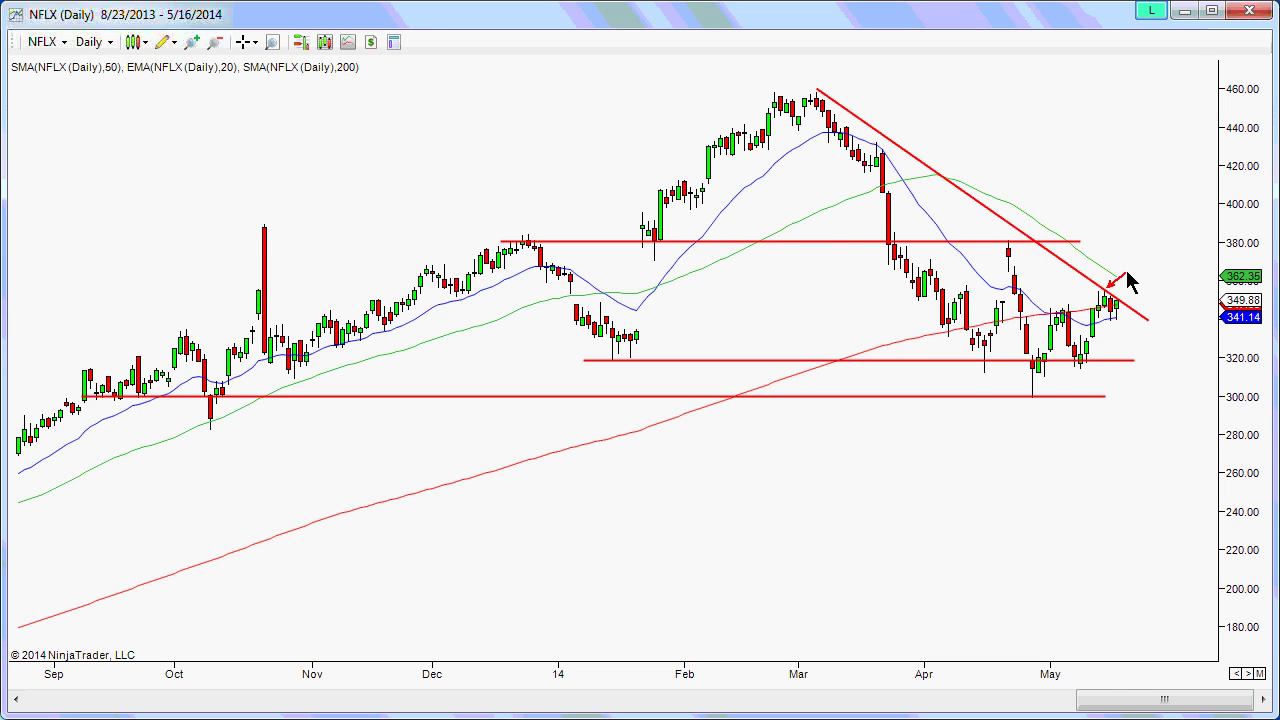